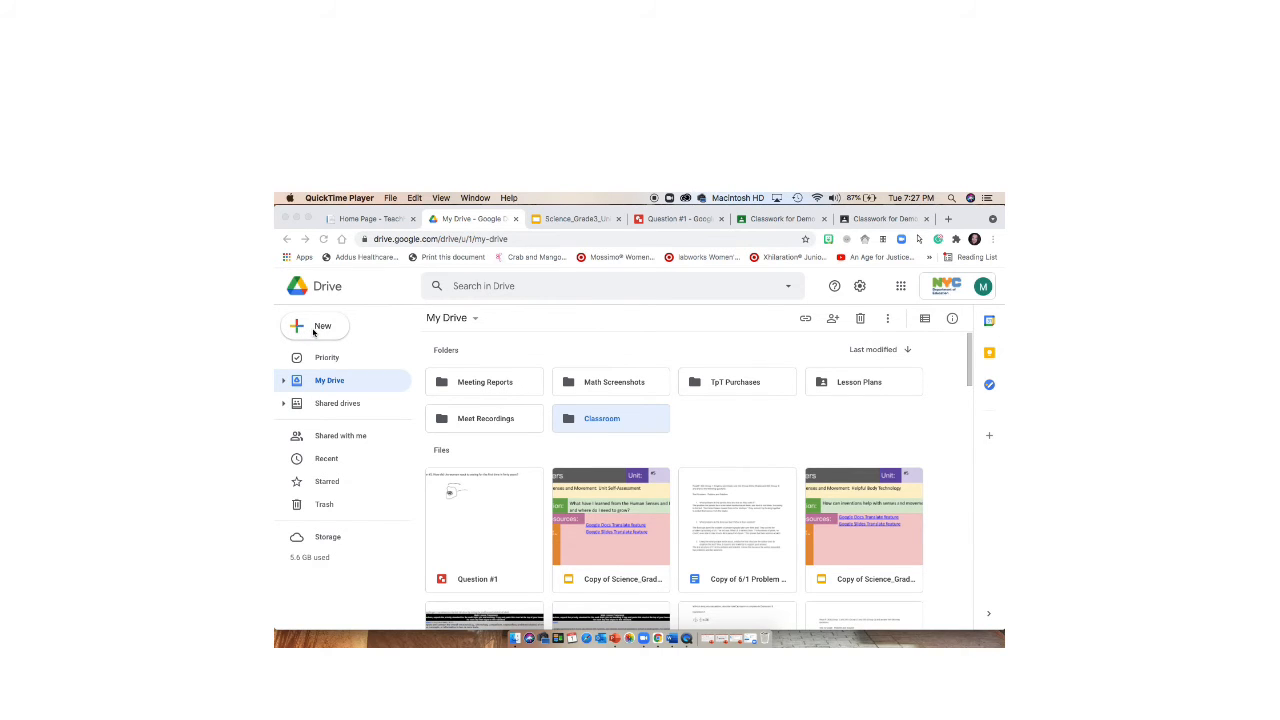
- View the additional file types that can be created in Drive, including Google Drawings
left_click(313, 333)
left_click(313, 333)
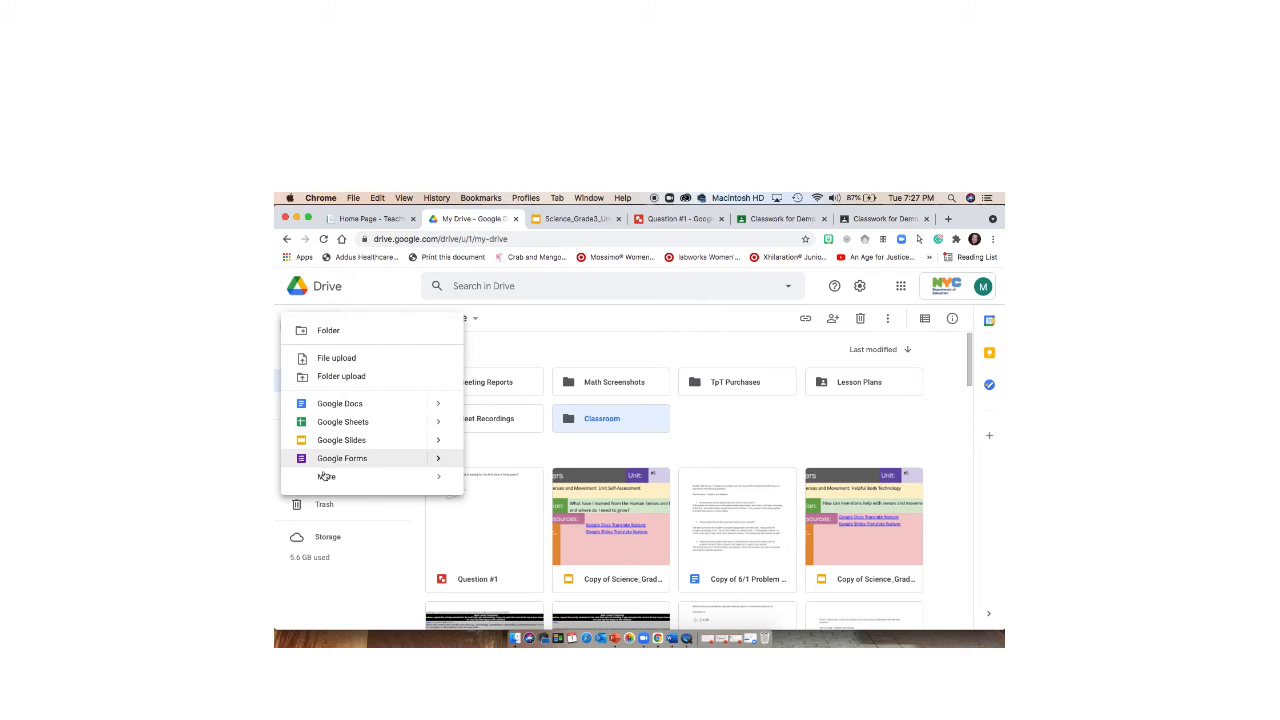
mouse_move(326, 478)
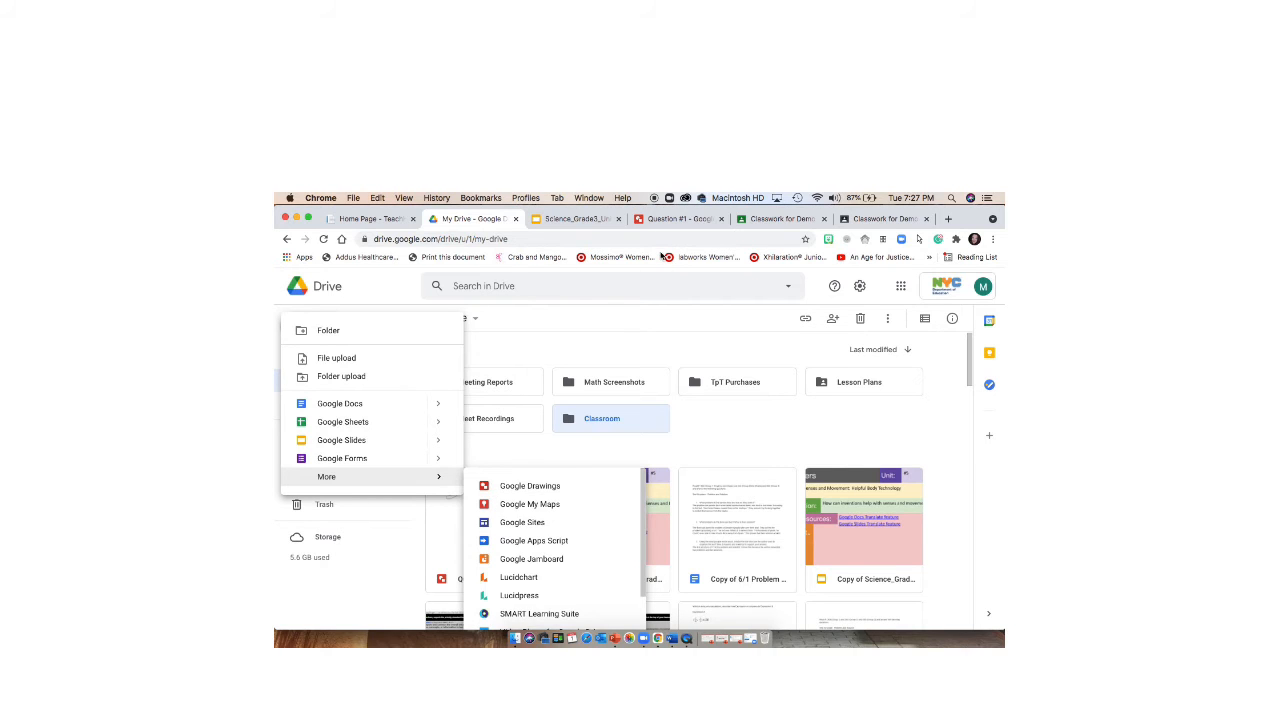
- In the Question #1 drawing, add a top text box reading "Question #1: How did the woman react to seeing for the first time in forty years?"
left_click(662, 219)
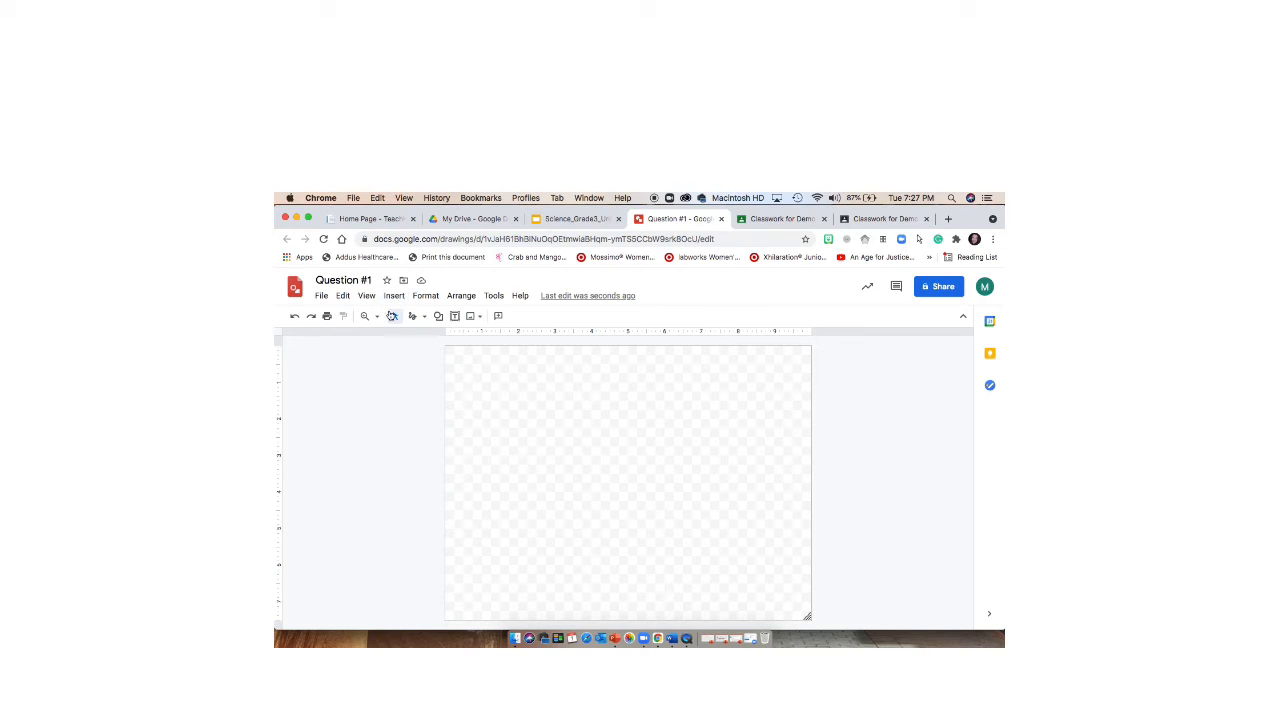
left_click(457, 317)
left_click_drag(545, 368, 774, 411)
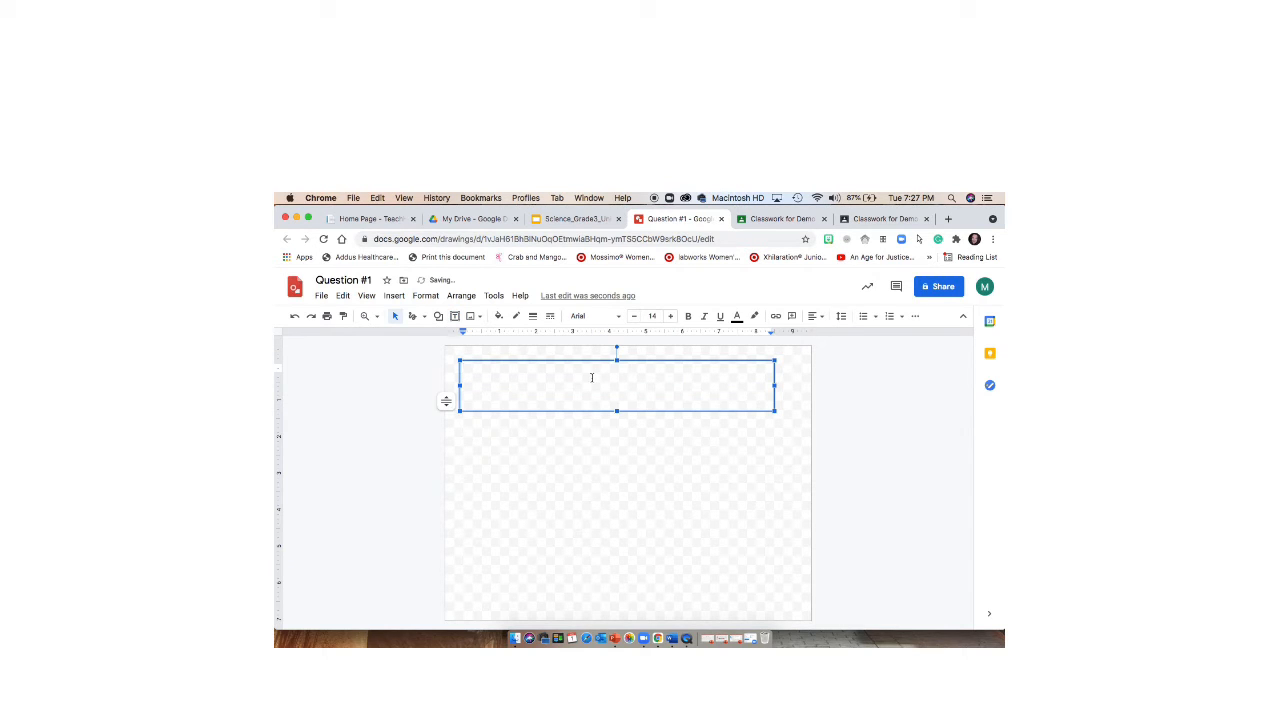
type("Question #1: How did the woman react to seeing for the first time in forty years?")
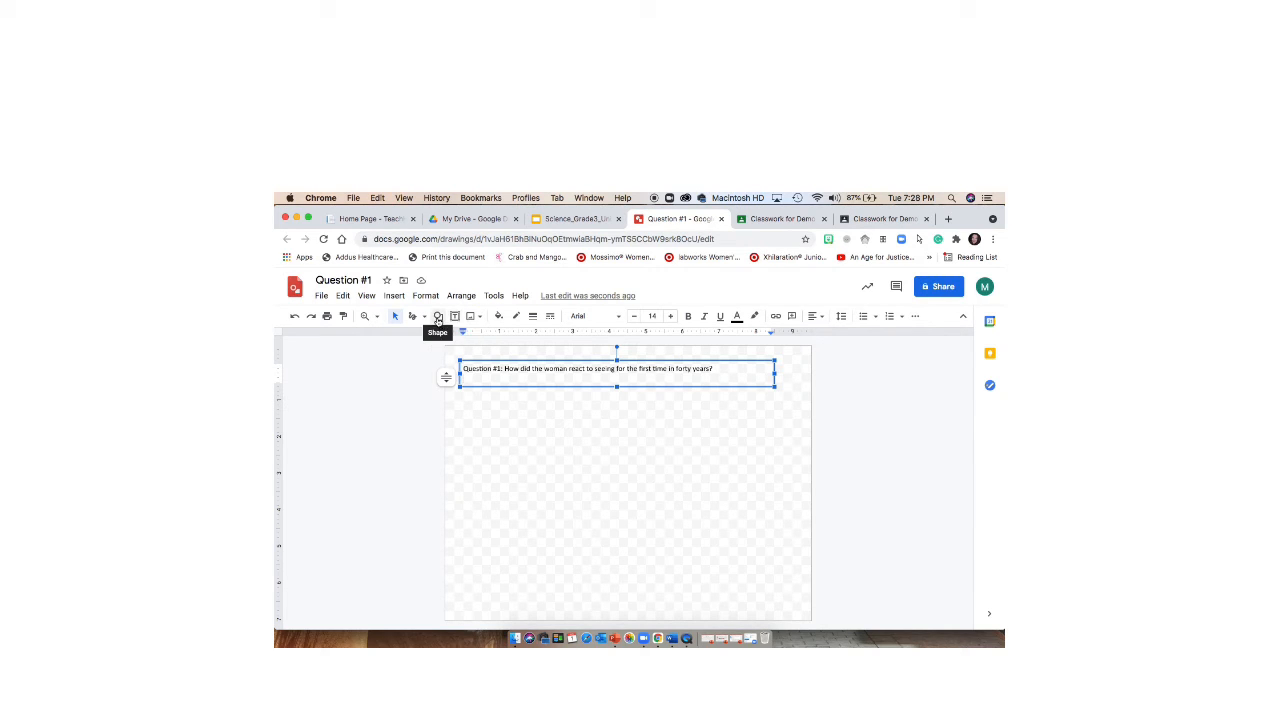
left_click(438, 317)
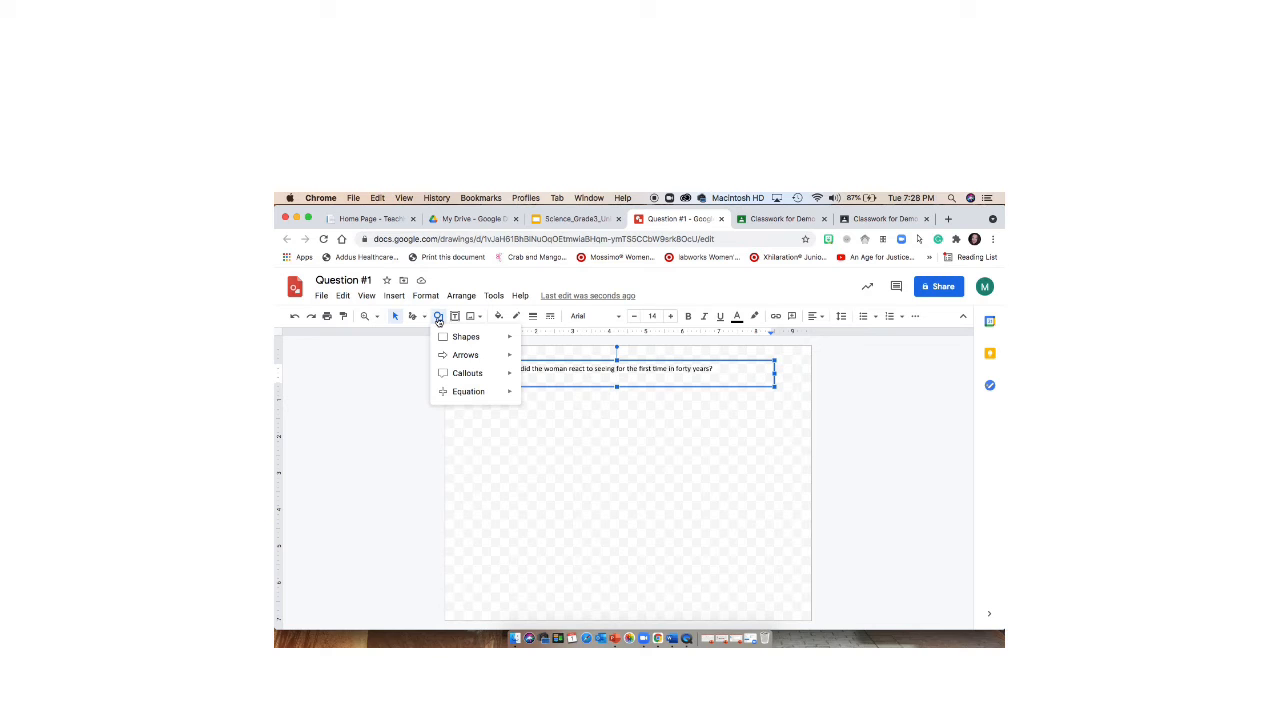
left_click(420, 319)
left_click(420, 320)
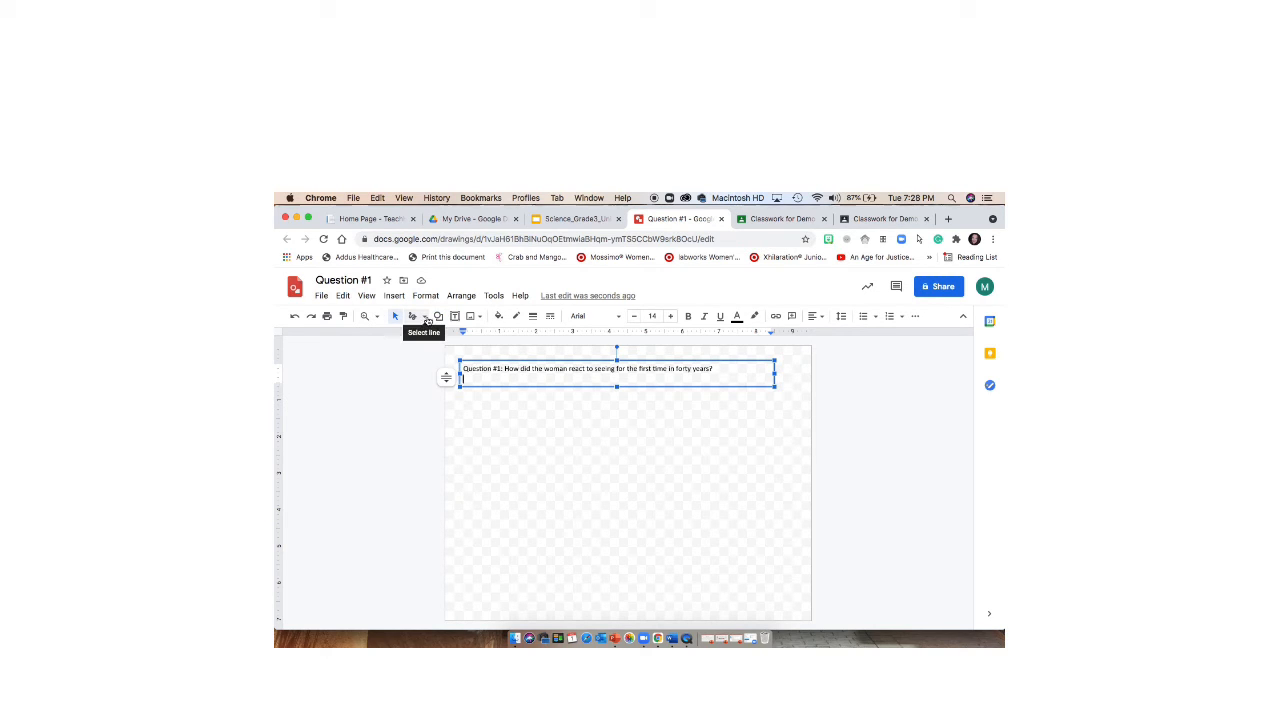
- Scribble a face below the question with two squarish glasses lenses and pupils, glasses arms, eyebrows and a round mouth
left_click(427, 319)
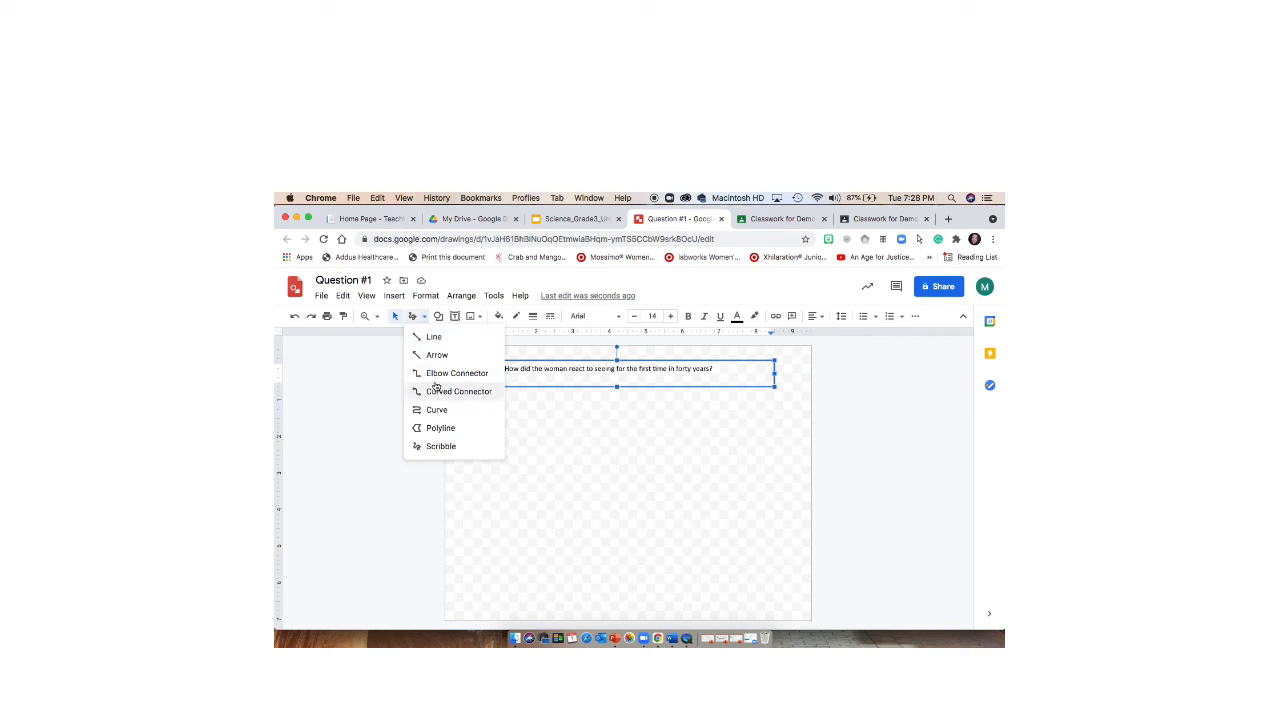
left_click(441, 447)
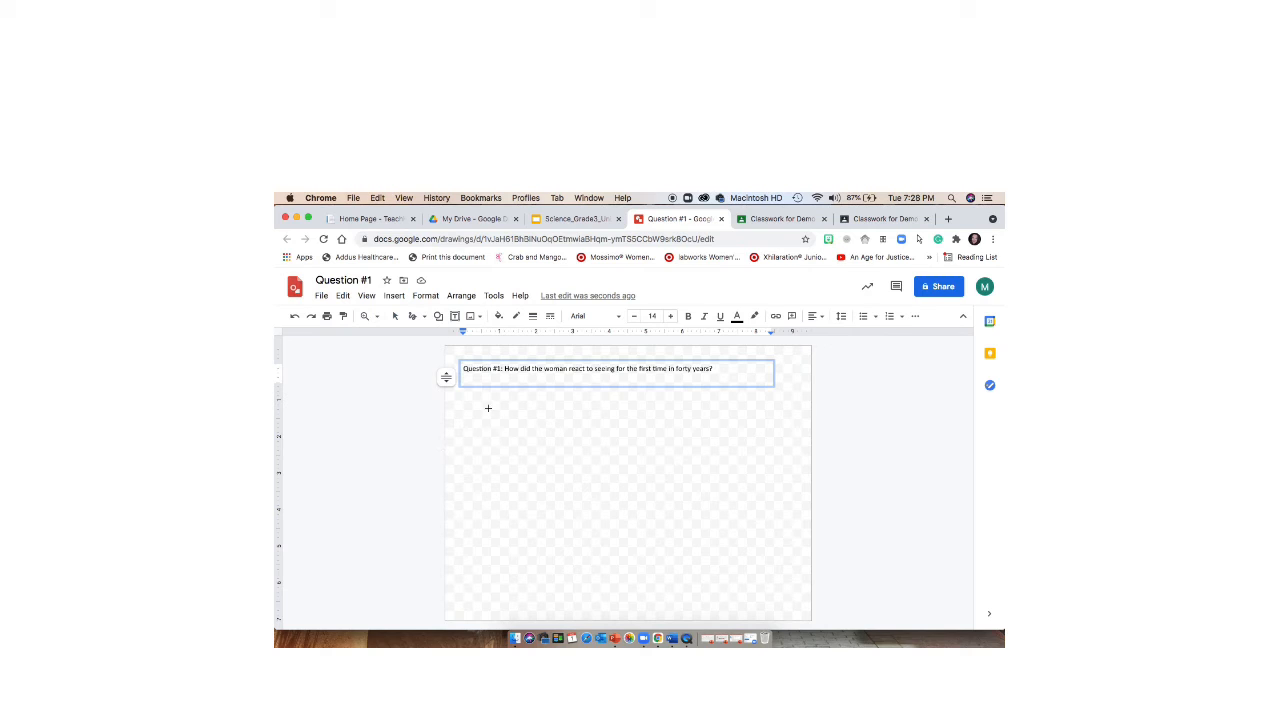
mouse_move(489, 415)
left_mouse_down()
mouse_move(539, 414)
mouse_move(528, 415)
mouse_move(537, 428)
mouse_move(530, 411)
mouse_move(540, 422)
mouse_move(469, 407)
mouse_move(486, 440)
mouse_move(514, 434)
mouse_move(508, 399)
mouse_move(546, 439)
mouse_move(561, 437)
mouse_move(564, 398)
mouse_move(522, 403)
left_mouse_up()
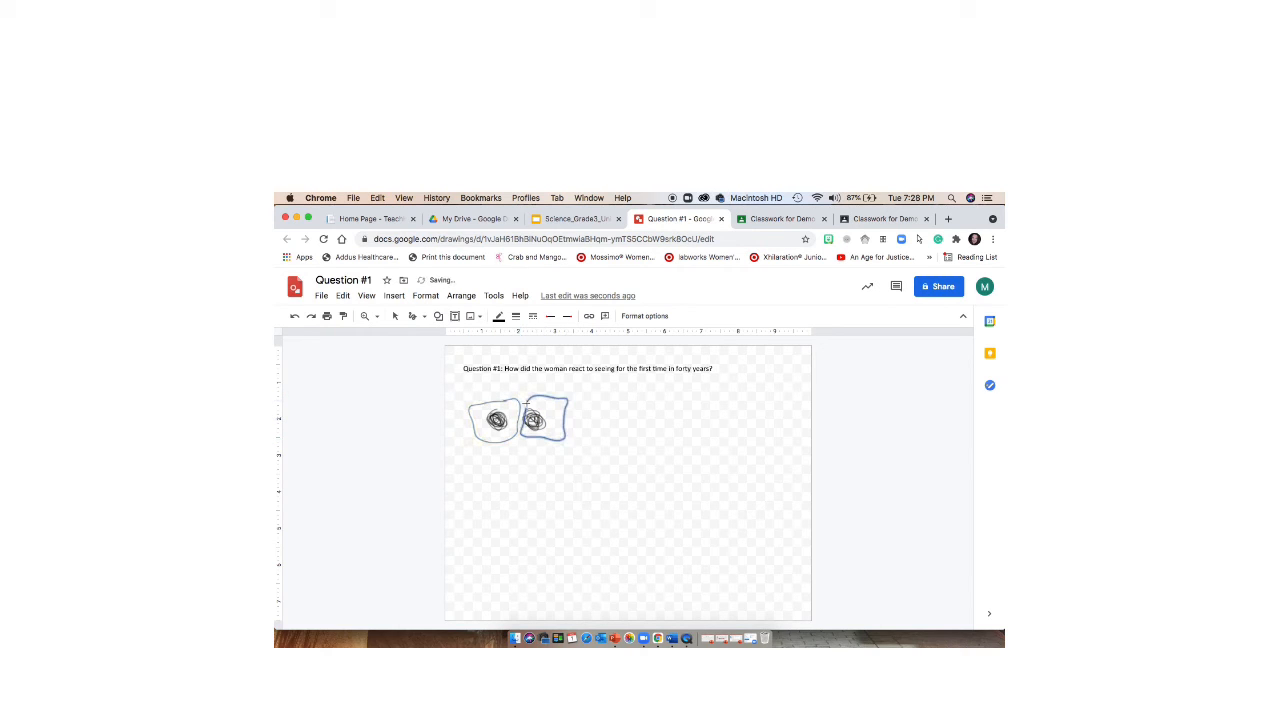
mouse_move(524, 448)
left_mouse_down()
mouse_move(491, 455)
mouse_move(490, 474)
mouse_move(538, 489)
mouse_move(540, 467)
mouse_move(496, 456)
left_mouse_up()
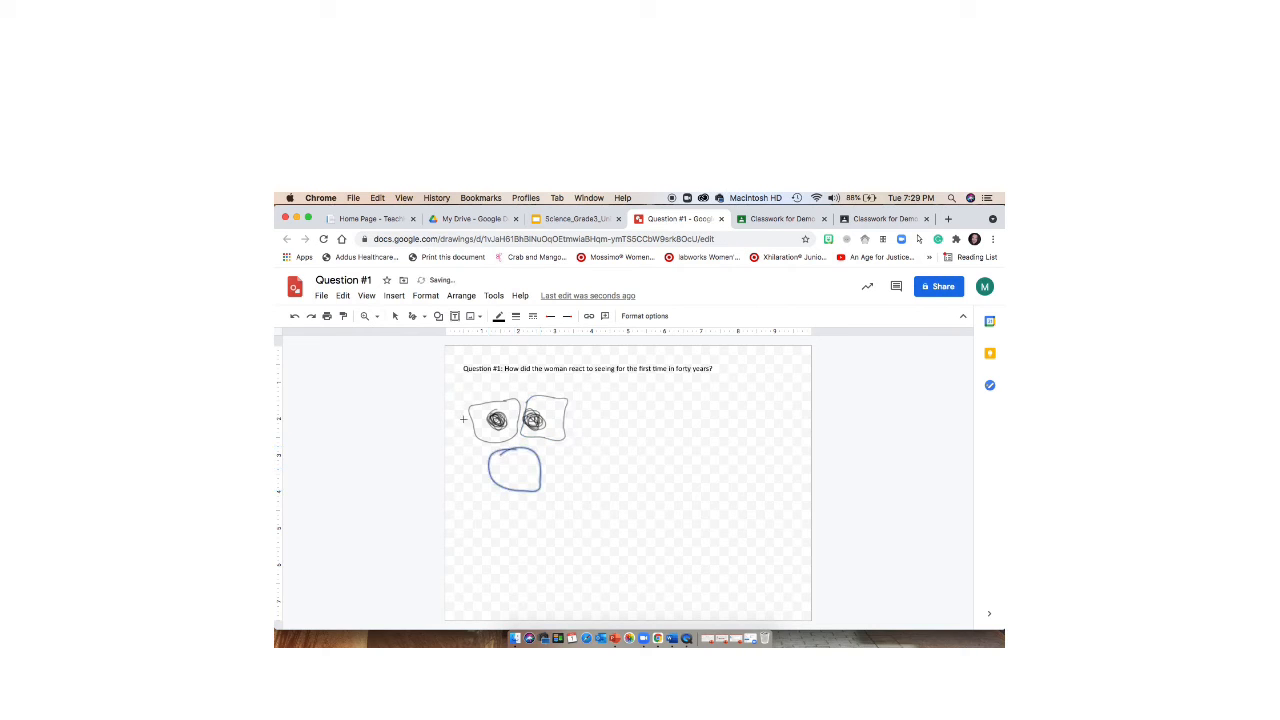
left_click_drag(468, 413, 472, 397)
left_click_drag(566, 414, 590, 409)
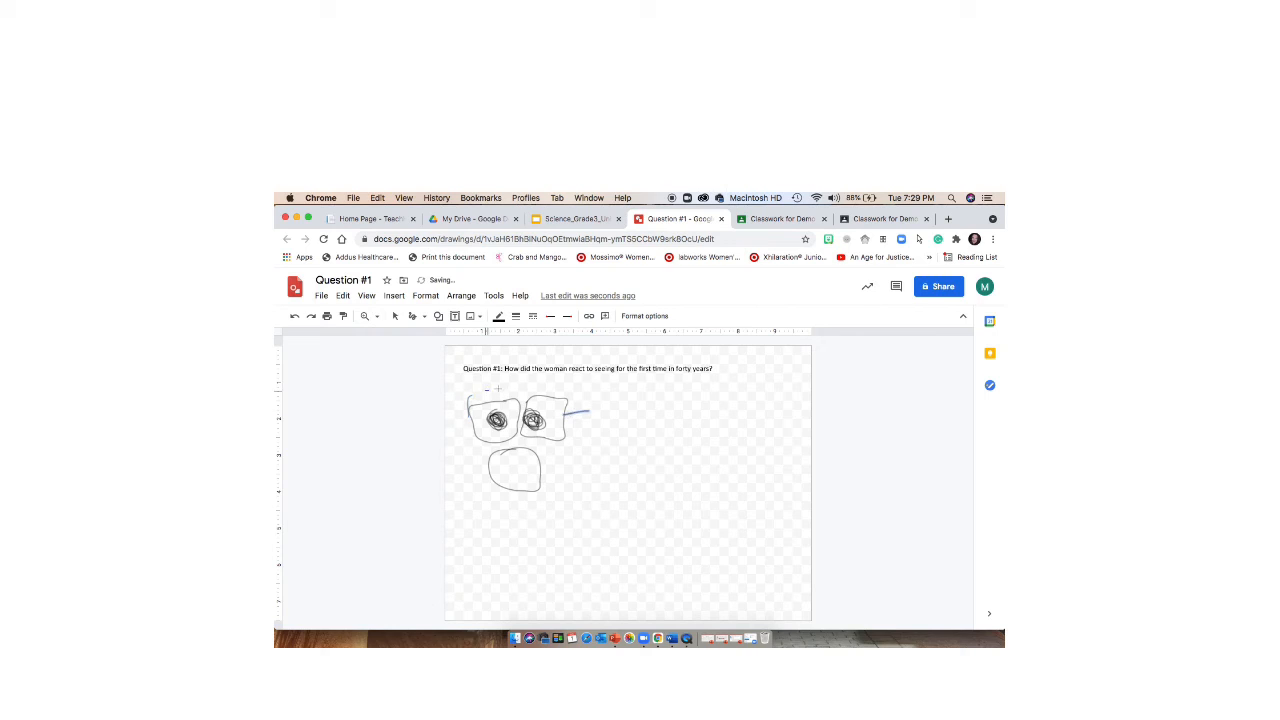
left_click_drag(498, 388, 476, 396)
mouse_move(557, 390)
left_mouse_down()
mouse_move(535, 391)
mouse_move(566, 389)
left_mouse_up()
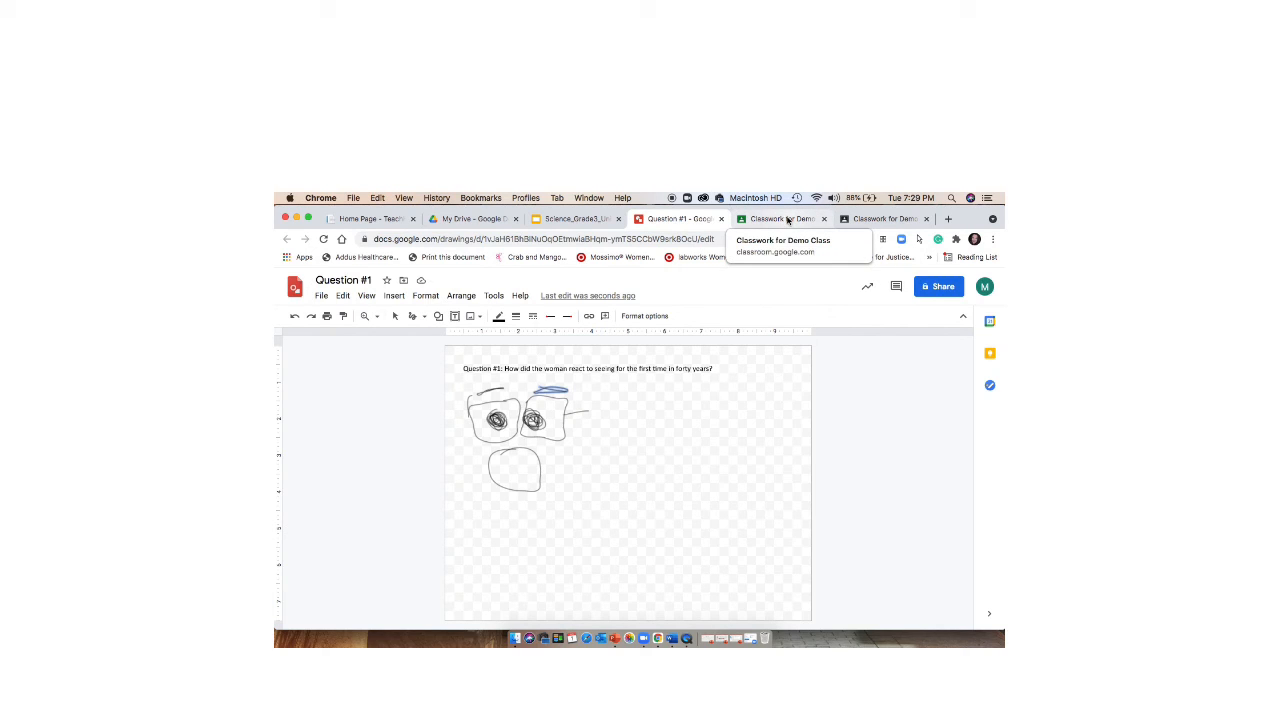
- Switch to Google Classroom and create a new assignment titled "Question #1" in the Teachers Demo Class
left_click(788, 219)
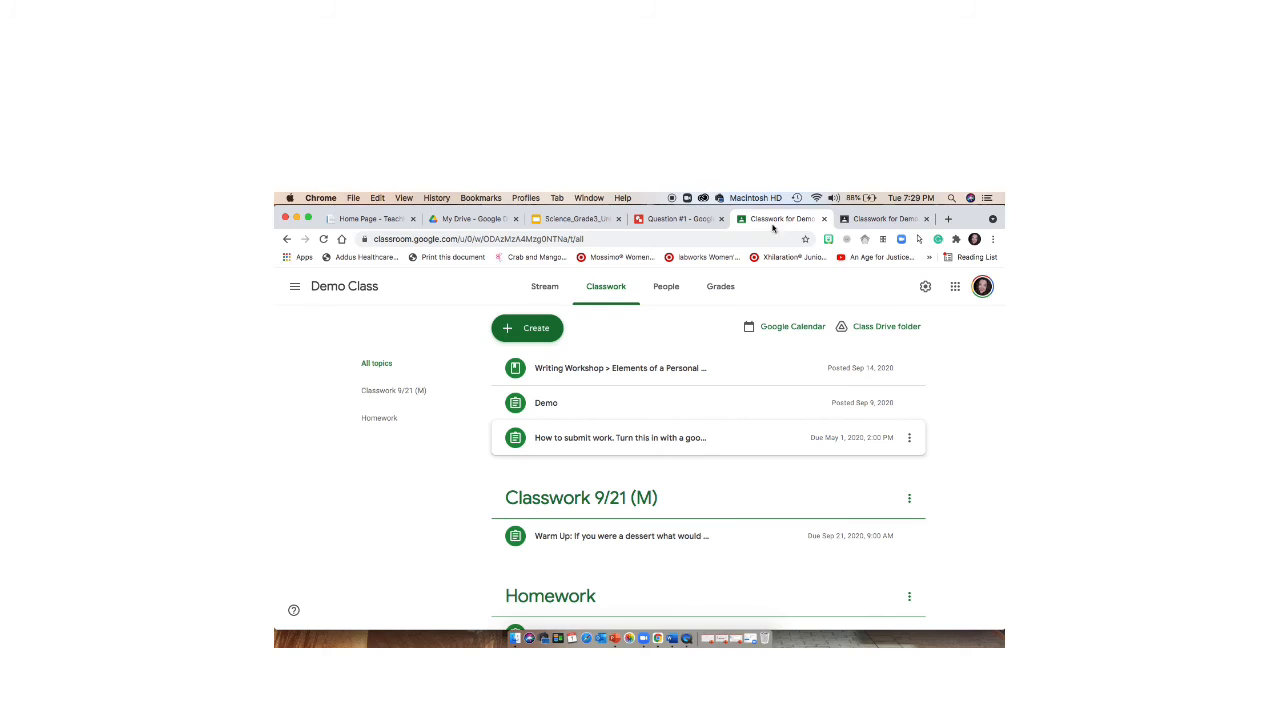
left_click(530, 334)
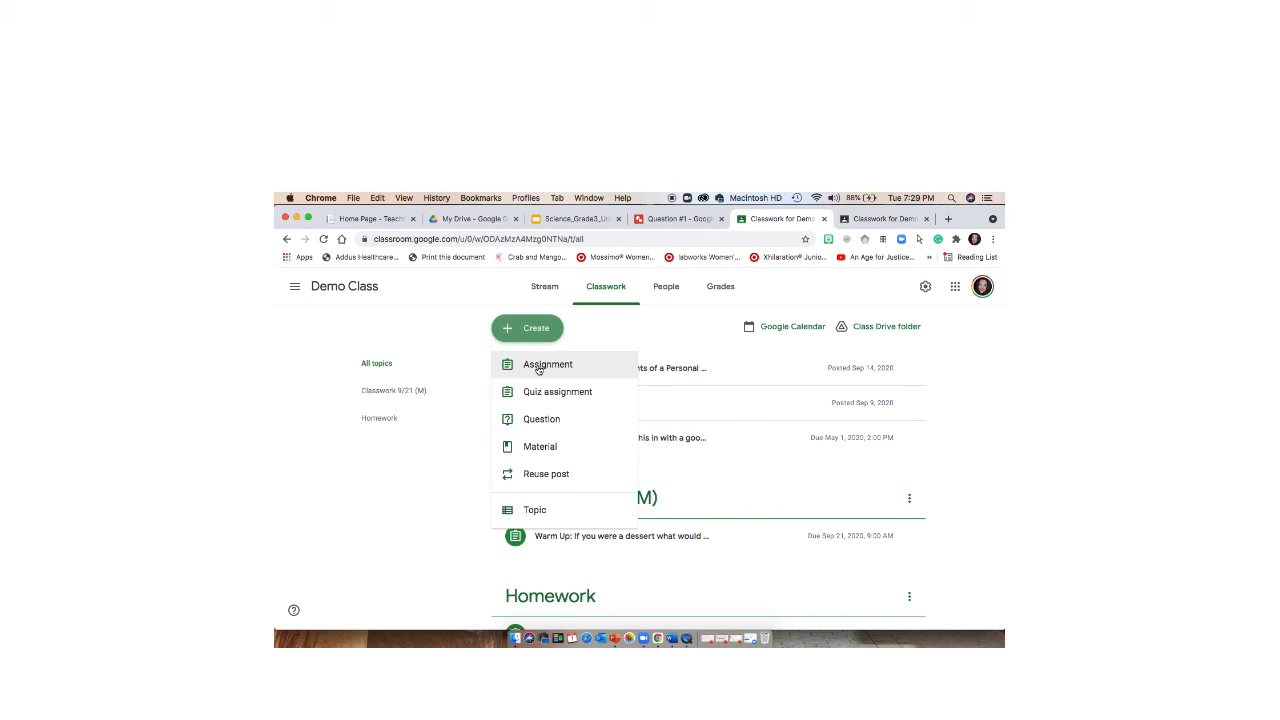
left_click(862, 221)
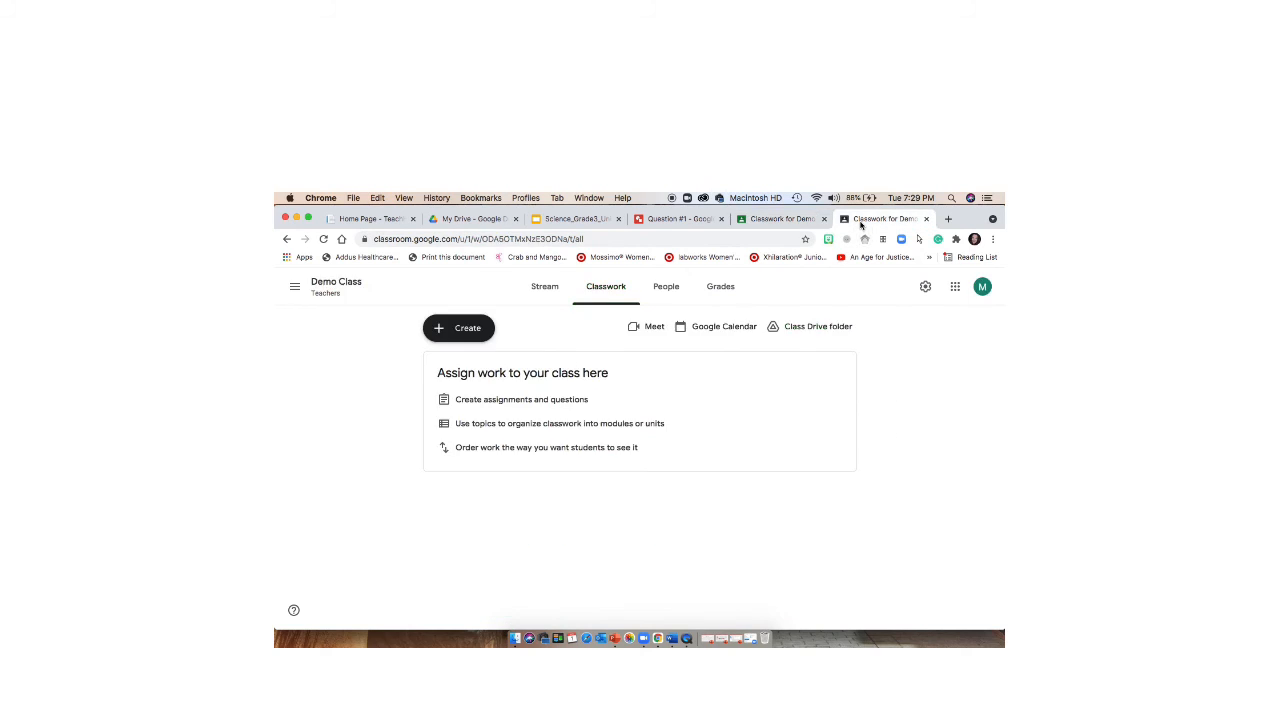
left_click(457, 338)
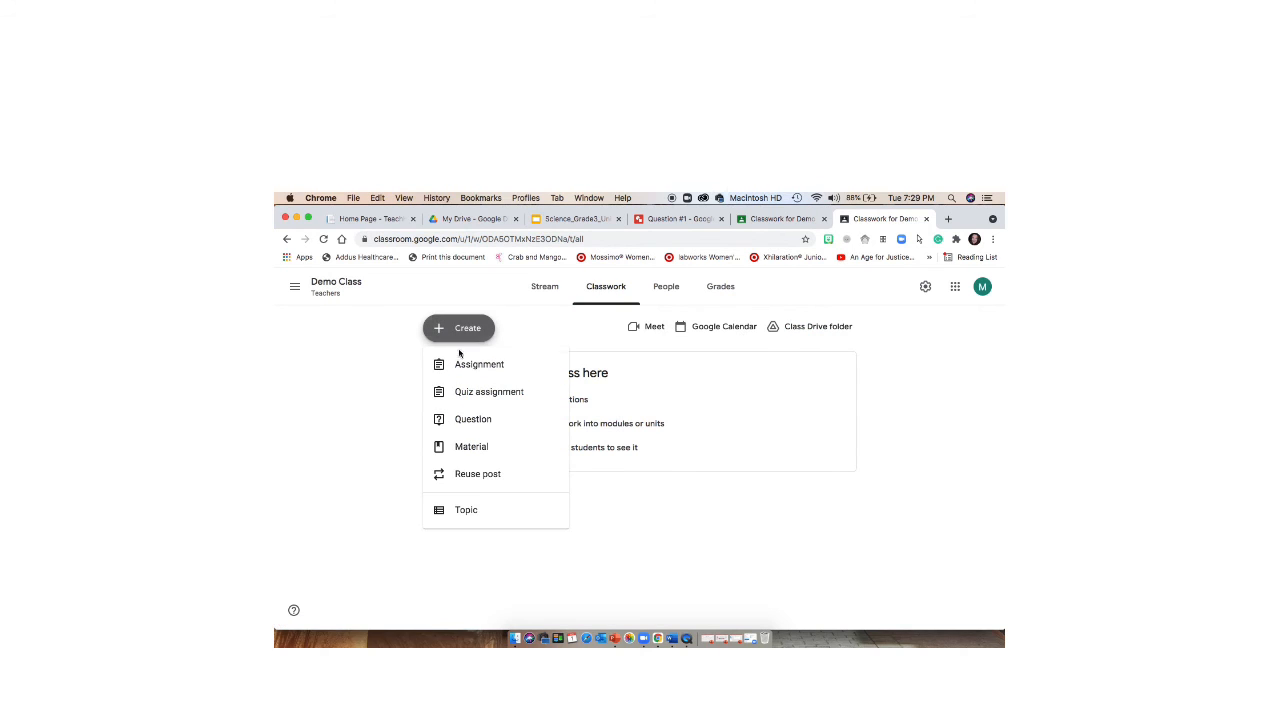
left_click(464, 364)
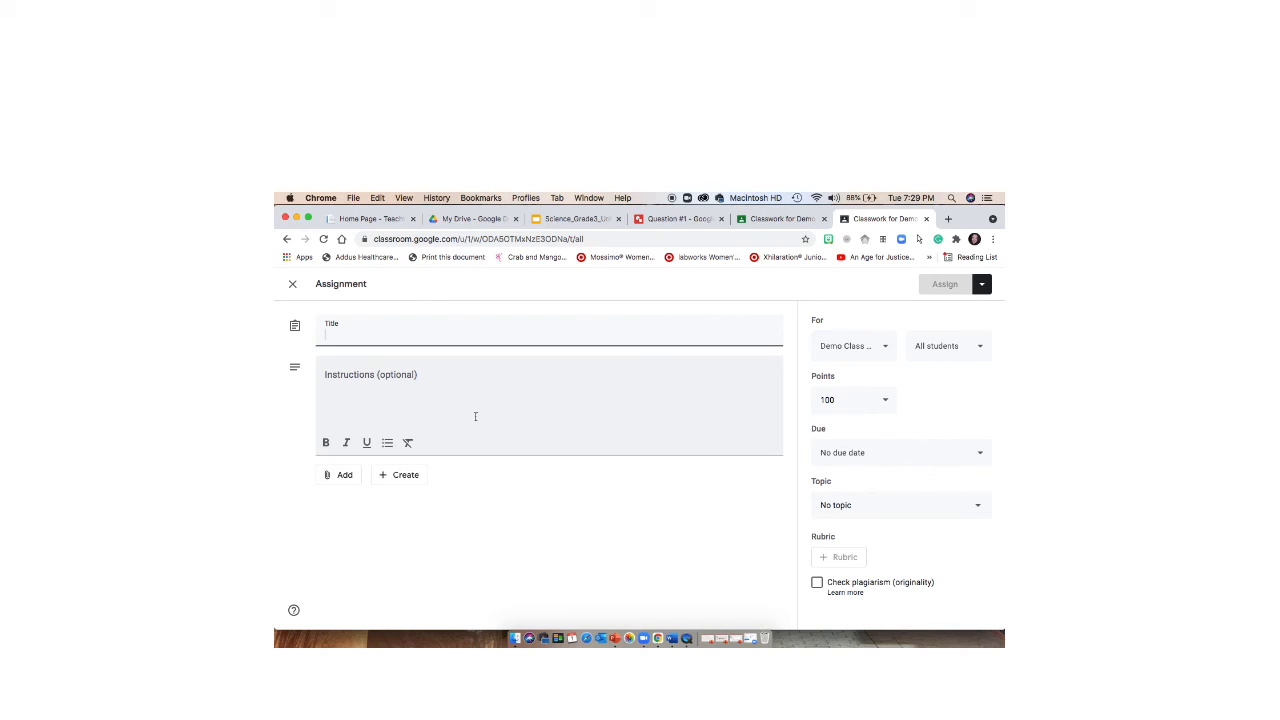
type("Questi")
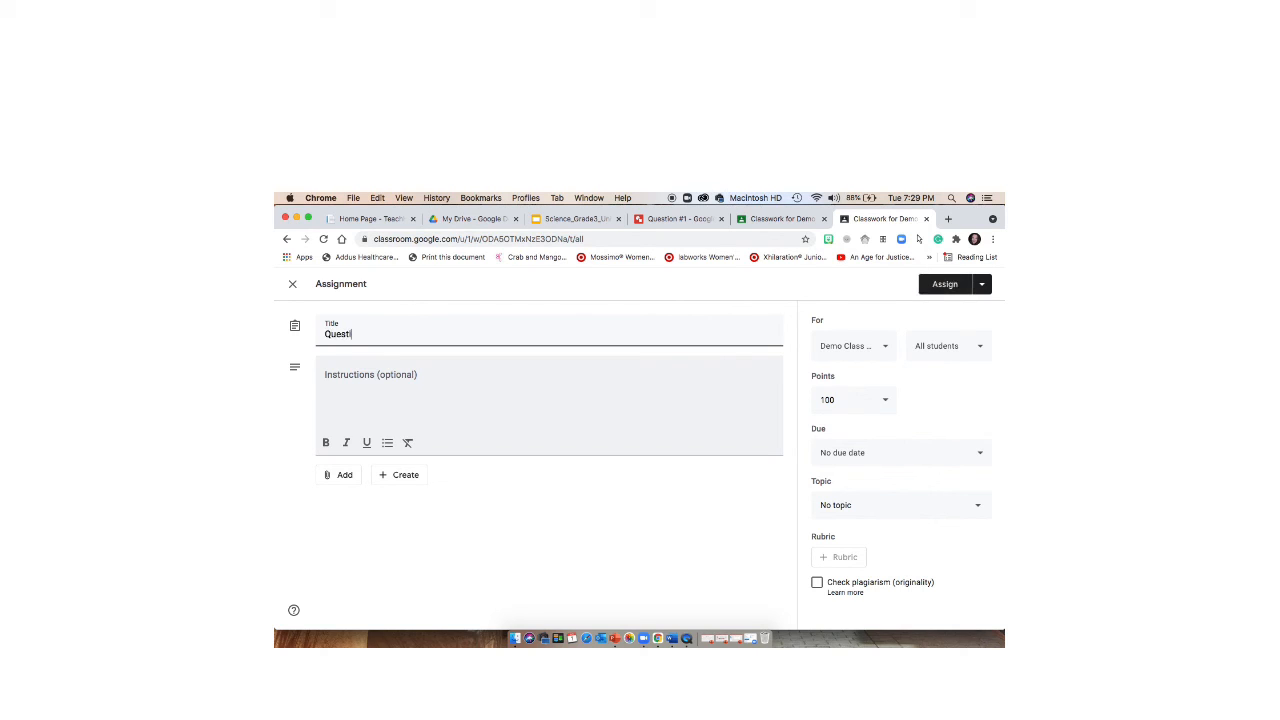
type("on #1")
- Attach the Question #1 drawing from Google Drive to the assignment and set it to make a copy for each student
left_click(345, 476)
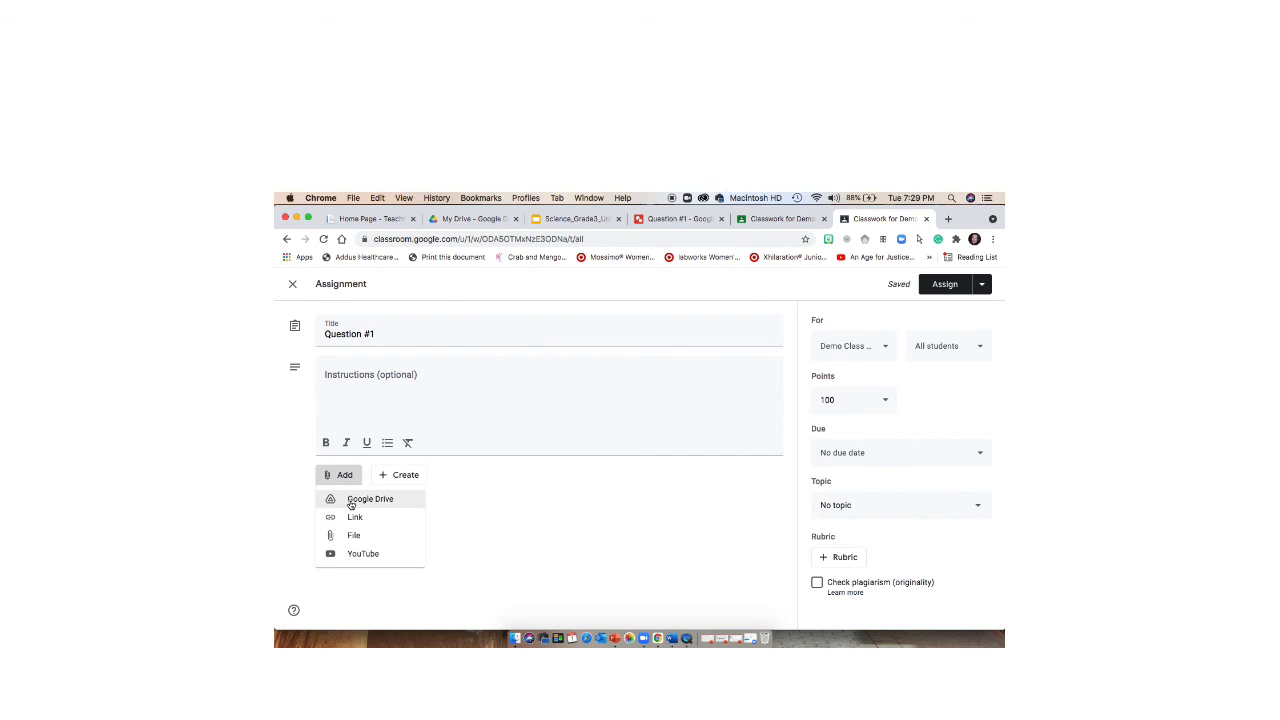
left_click(350, 499)
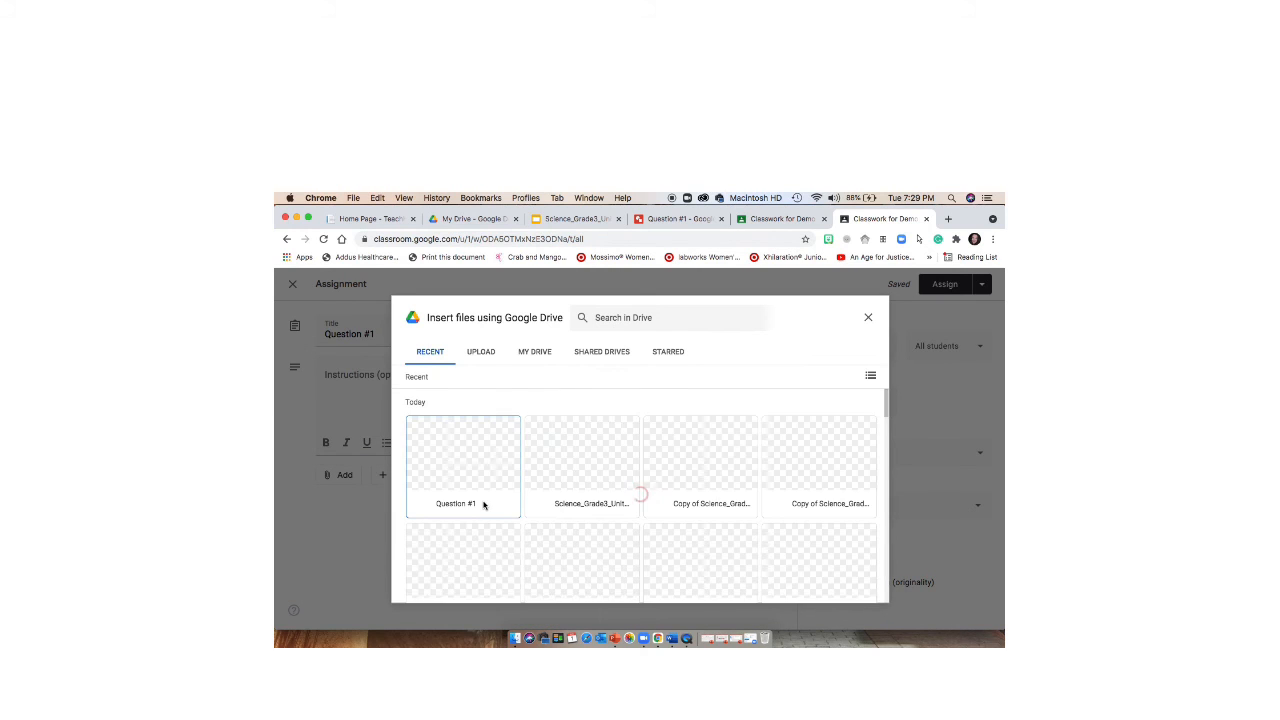
left_click(483, 505)
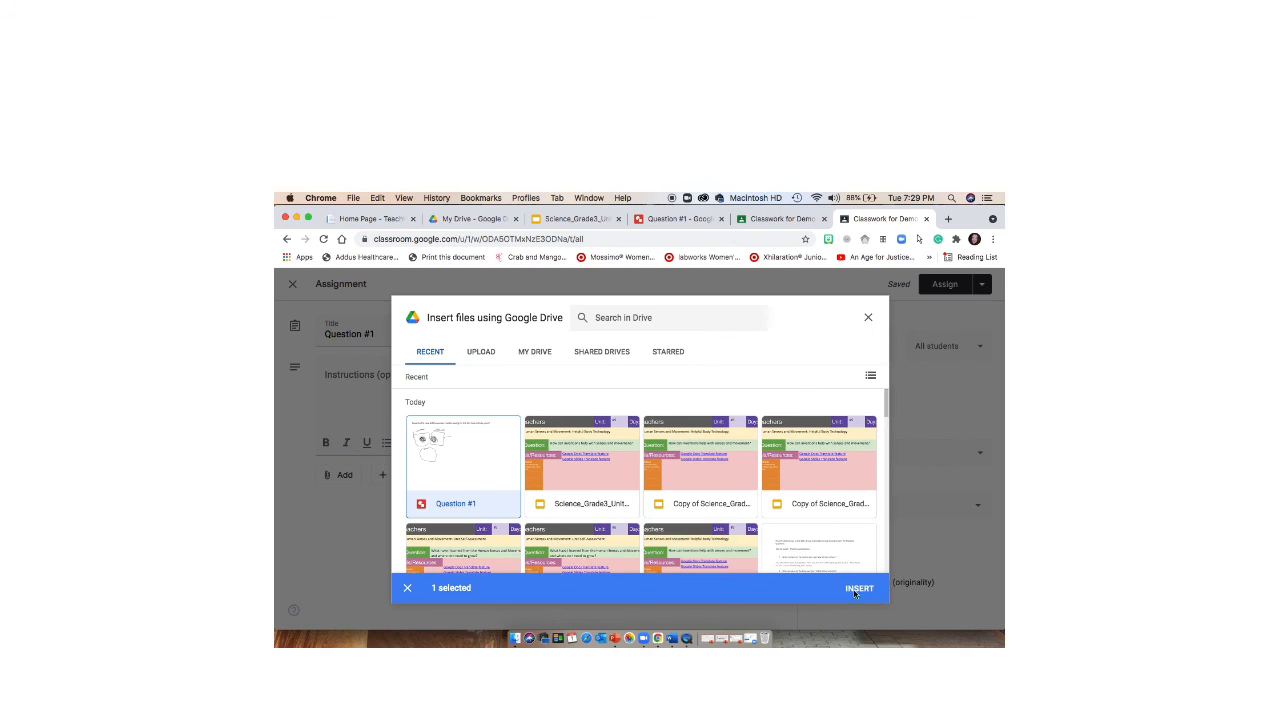
left_click(861, 590)
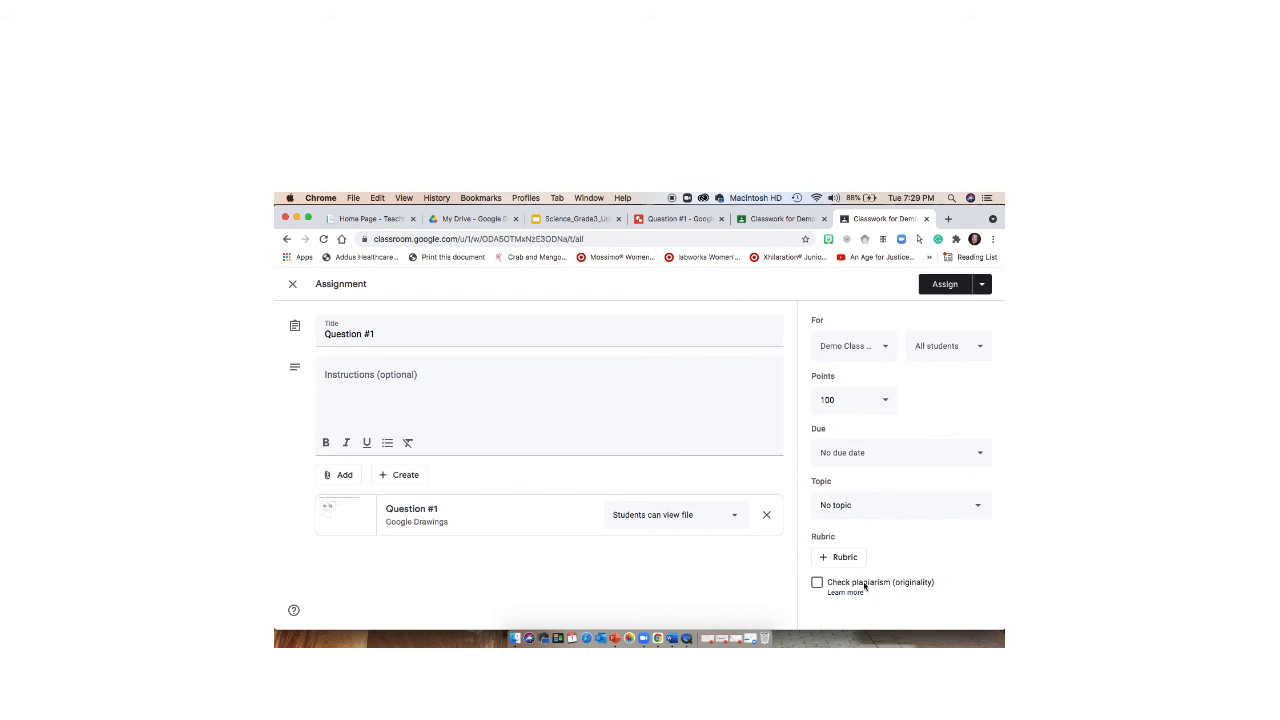
left_click(686, 514)
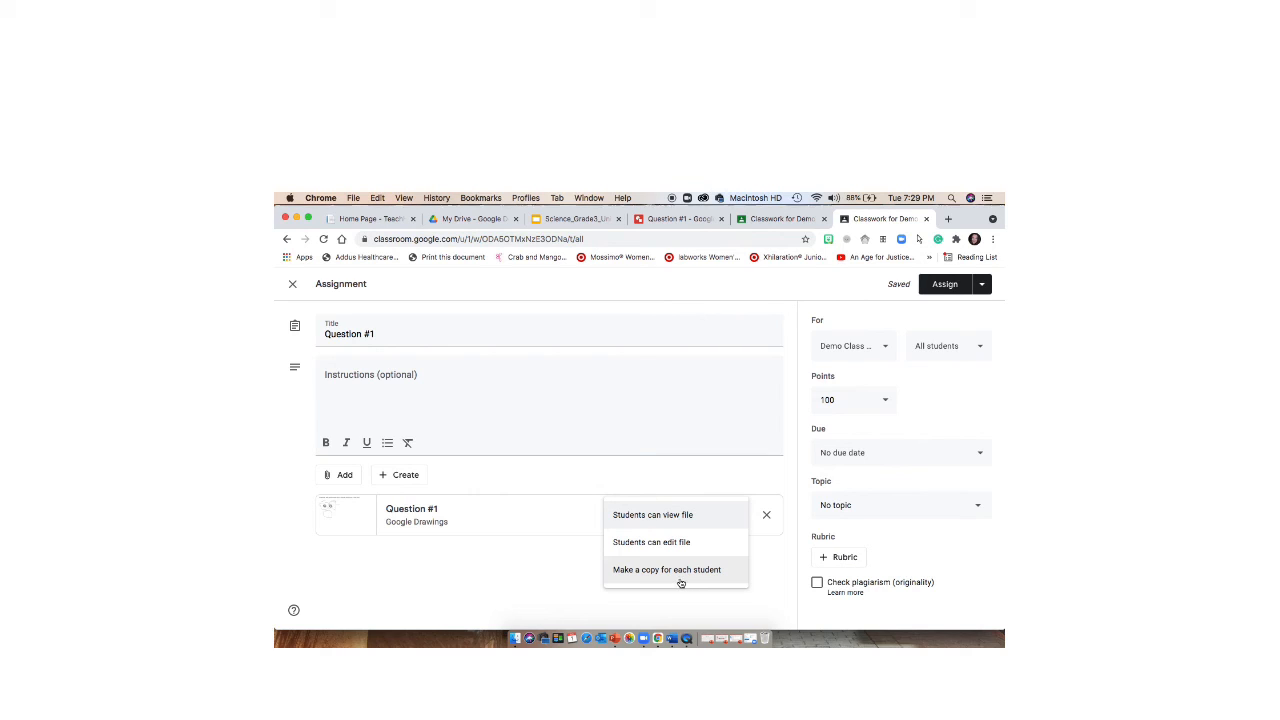
left_click(686, 563)
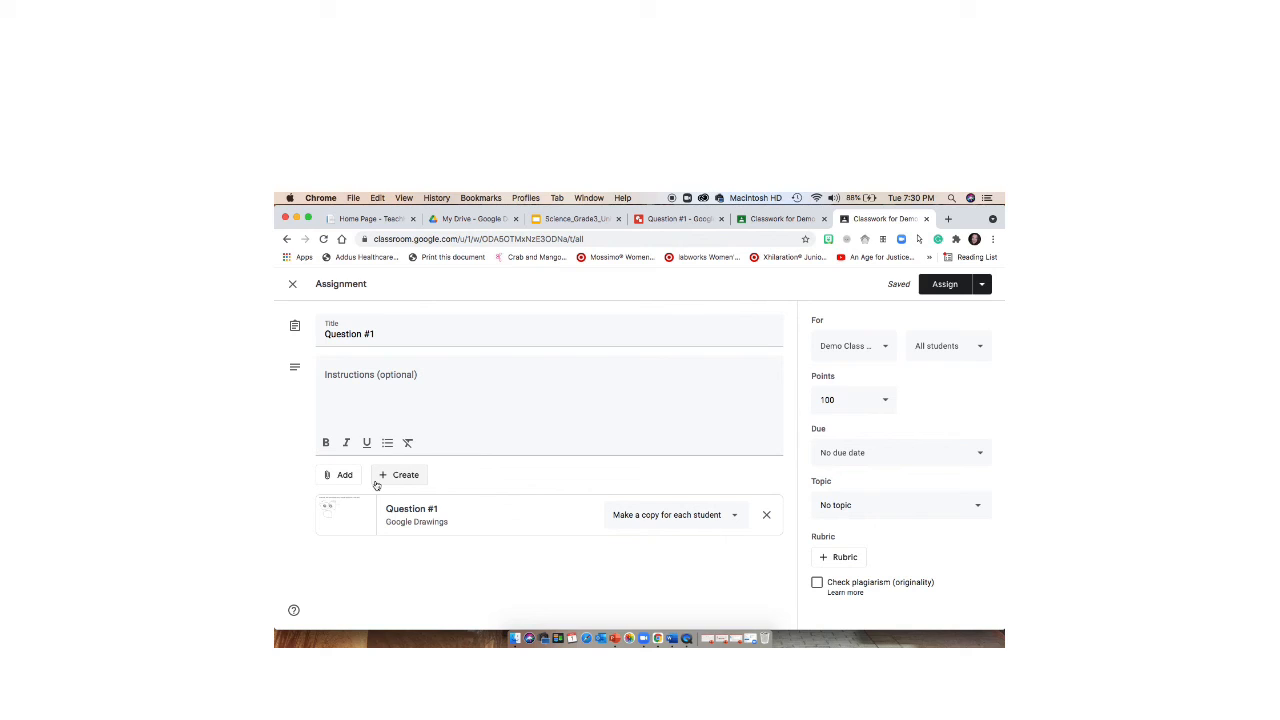
- Open the choices of new file types, including Drawings, that can be created within the assignment
left_click(378, 480)
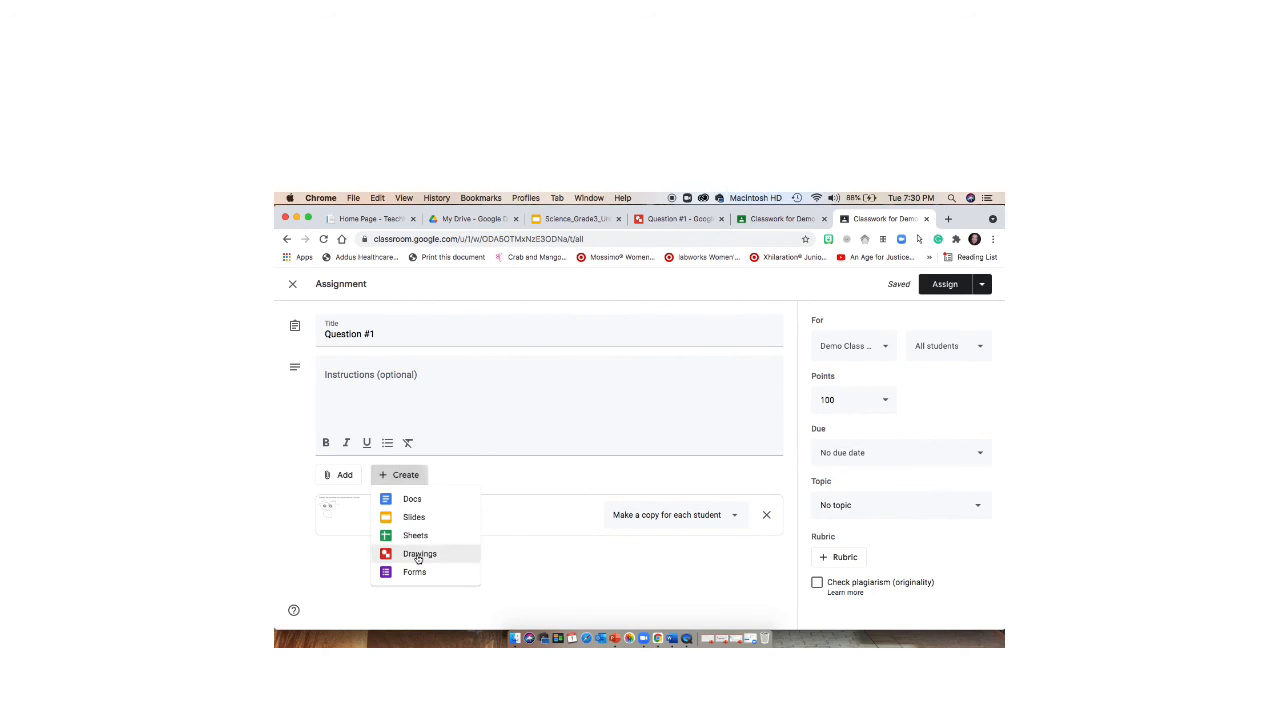